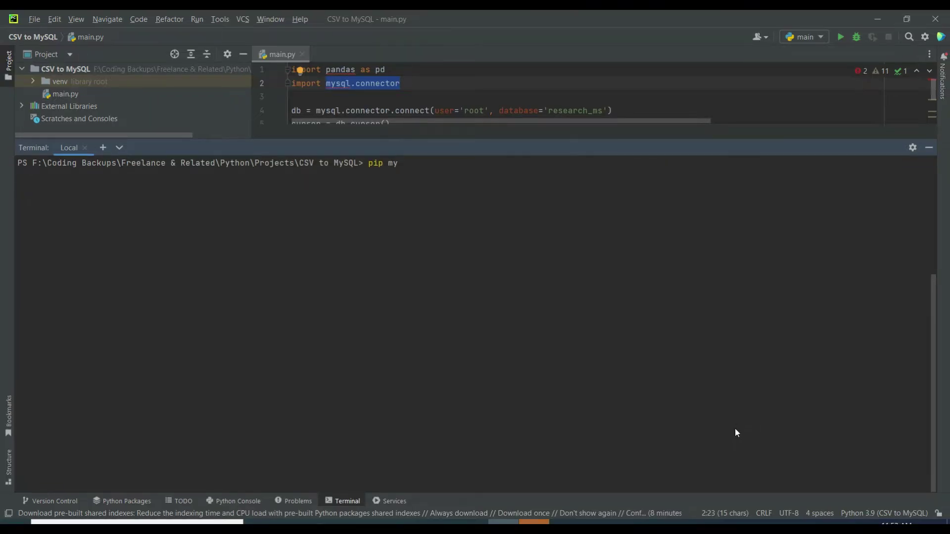
{"action": "type", "text": "sql"}
Run pip install mysql.connector in the PyCharm terminal after correcting a typo.
{"action": "key", "text": "BackSpace"}
{"action": "key", "text": "BackSpace"}
{"action": "key", "text": "BackSpace"}
{"action": "type", "text": "install m"}
{"action": "type", "text": "ysql.connector"}
{"action": "key", "text": "Return"}
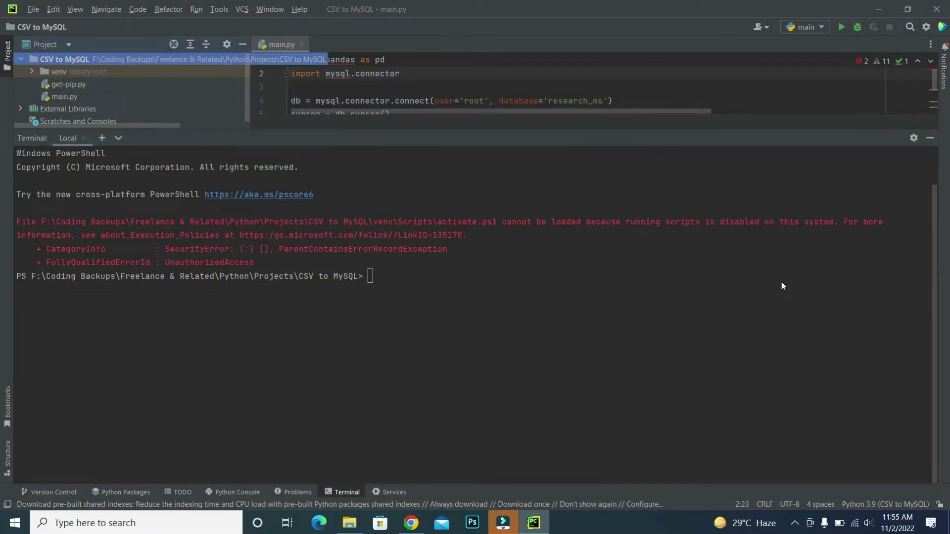
Retry pip install mysql.connector, then run python get-pip.py to install pip and wheel.
{"action": "left_click", "coordinate": [454, 313]}
{"action": "type", "text": "pip install mysql.connector"}
{"action": "key", "text": "Return"}
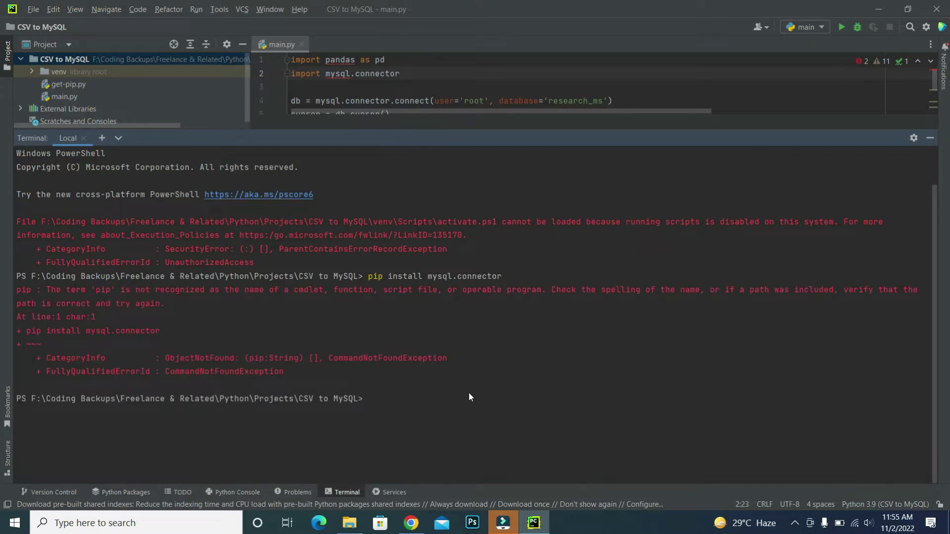
{"action": "type", "text": "pyth"}
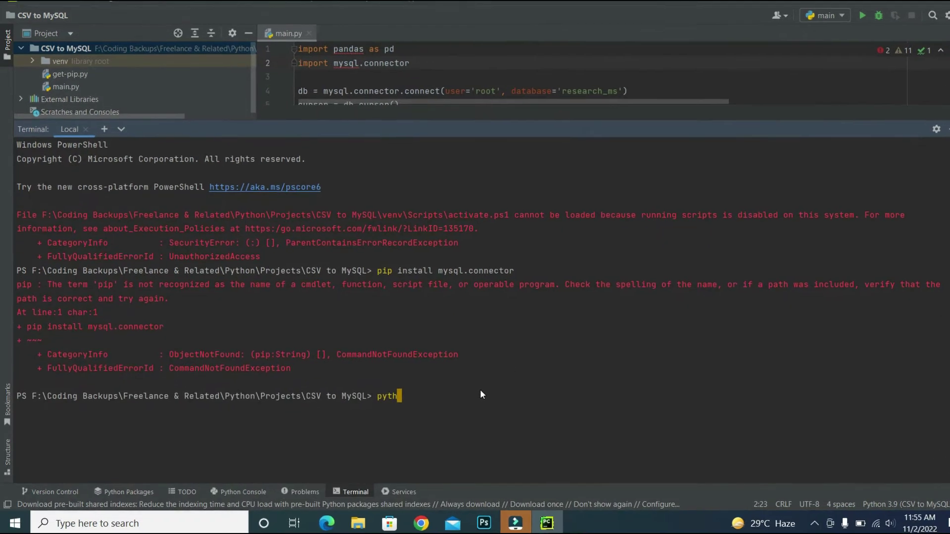
{"action": "type", "text": "on "}
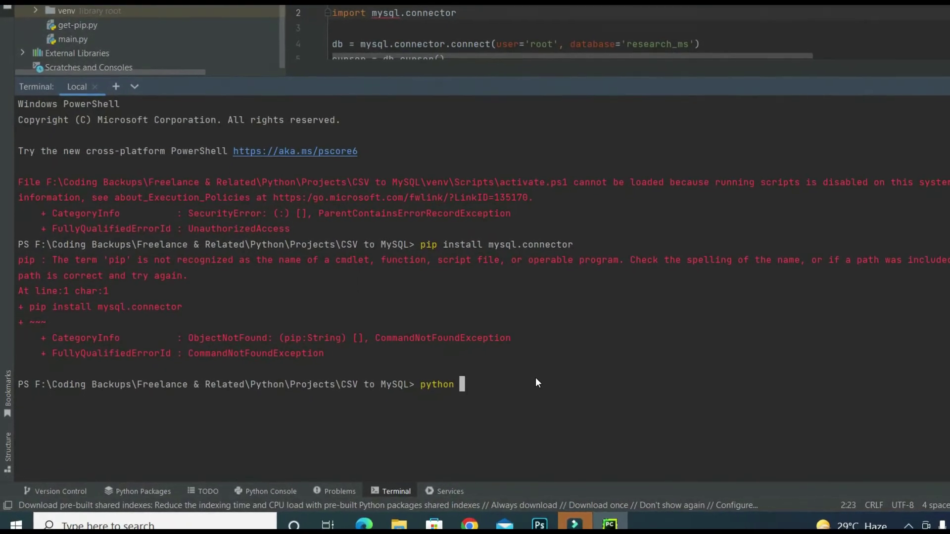
{"action": "type", "text": "g"}
{"action": "type", "text": "et"}
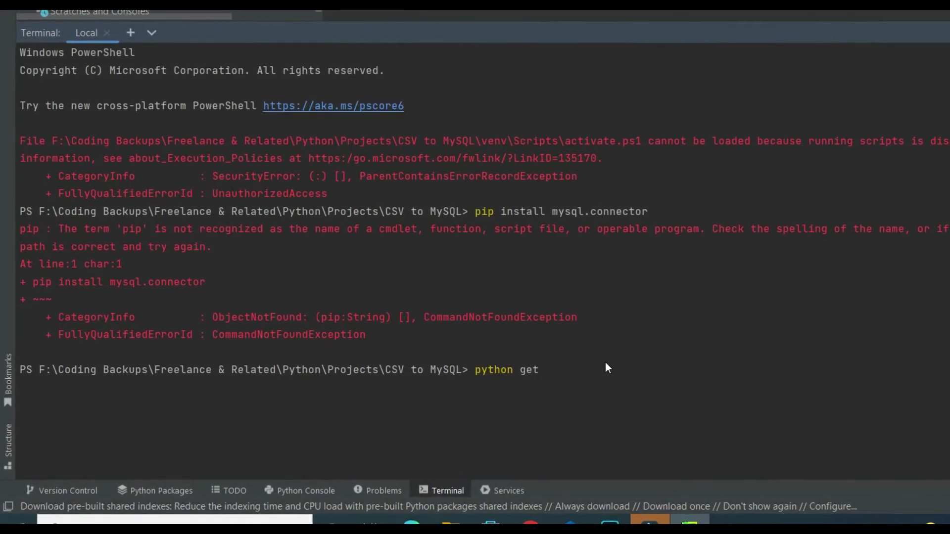
{"action": "type", "text": "-pip.py"}
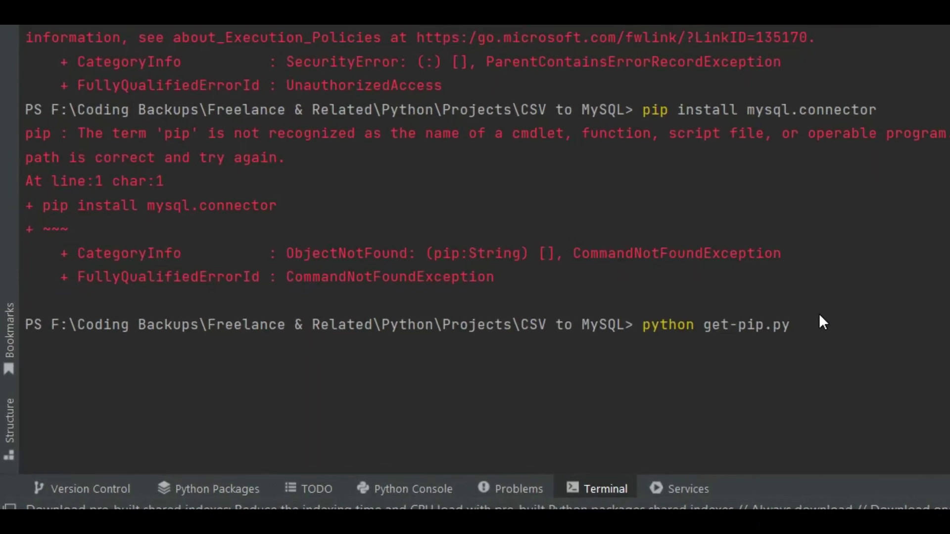
{"action": "key", "text": "Return"}
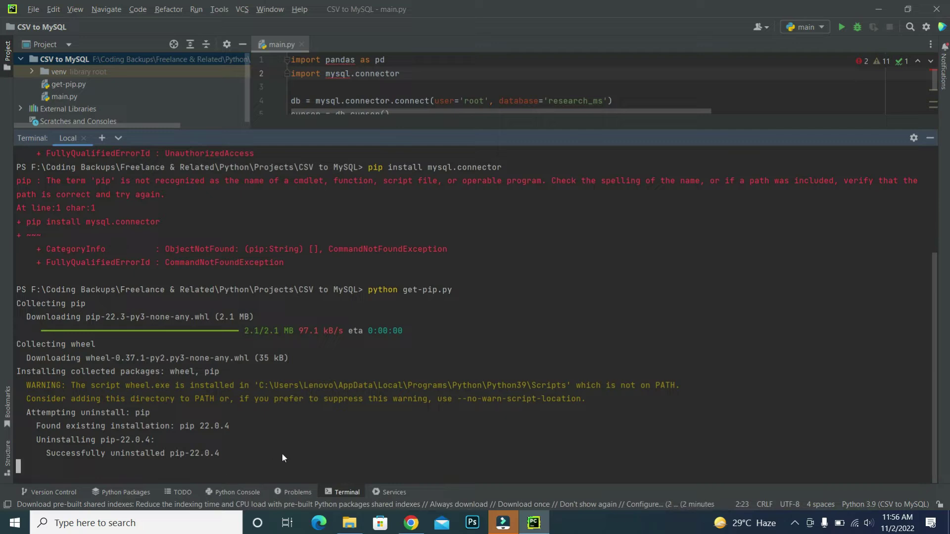
{"action": "type", "text": "pip install mysql.connector"}
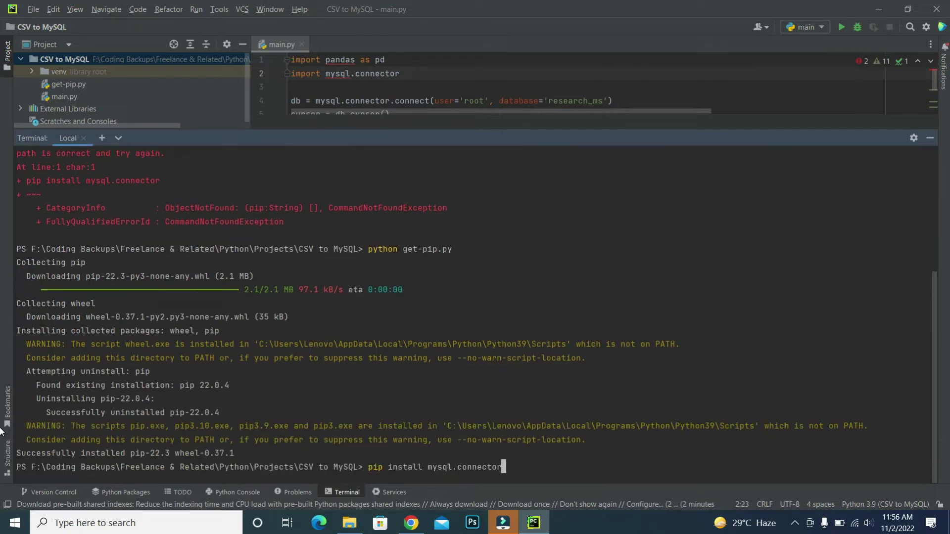
Retry the mysql.connector install and pip --version, then open Windows environment variable settings via 'env'.
{"action": "key", "text": "Return"}
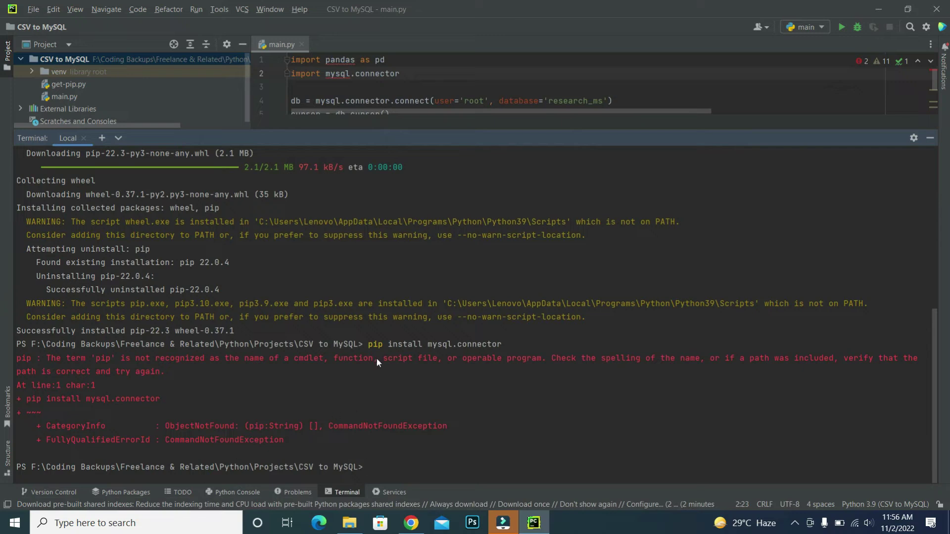
{"action": "type", "text": "pip --version"}
{"action": "key", "text": "Return"}
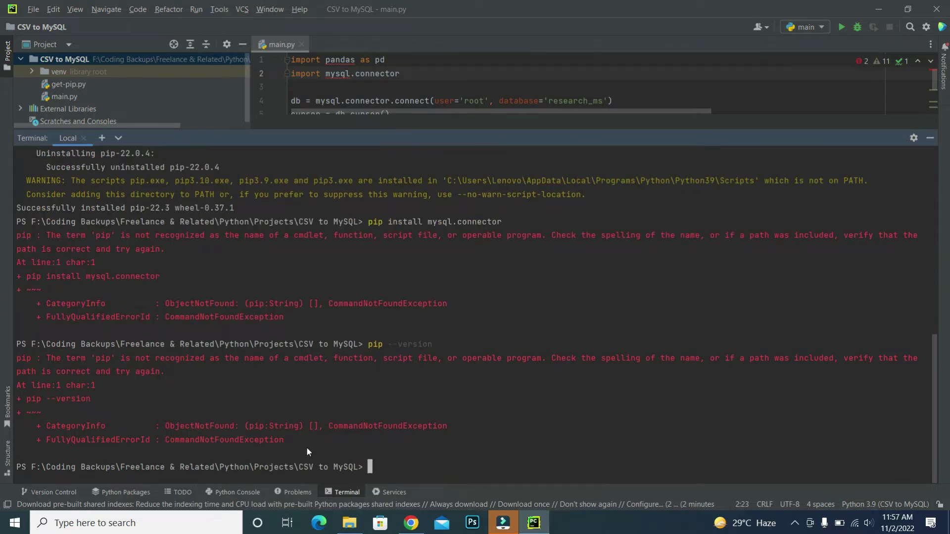
{"action": "key", "text": "super"}
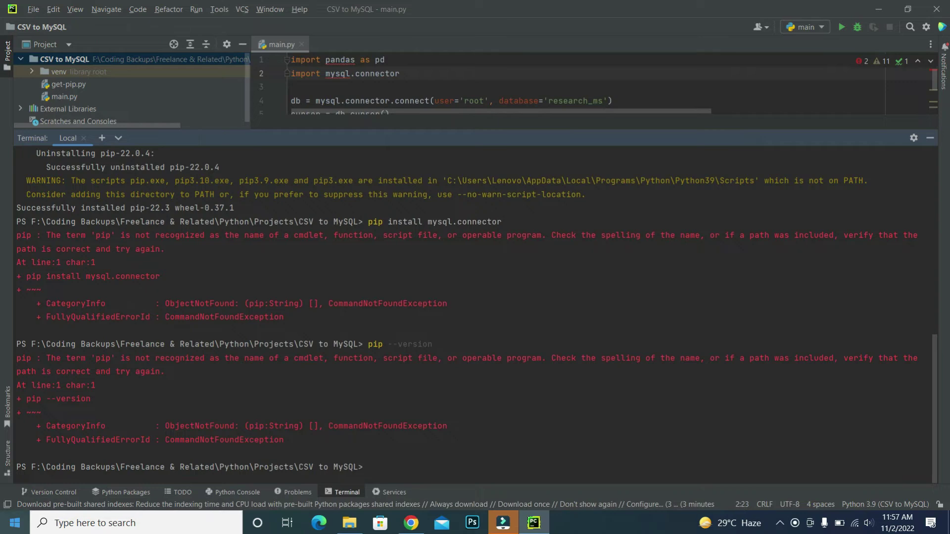
{"action": "type", "text": "env"}
{"action": "key", "text": "Return"}
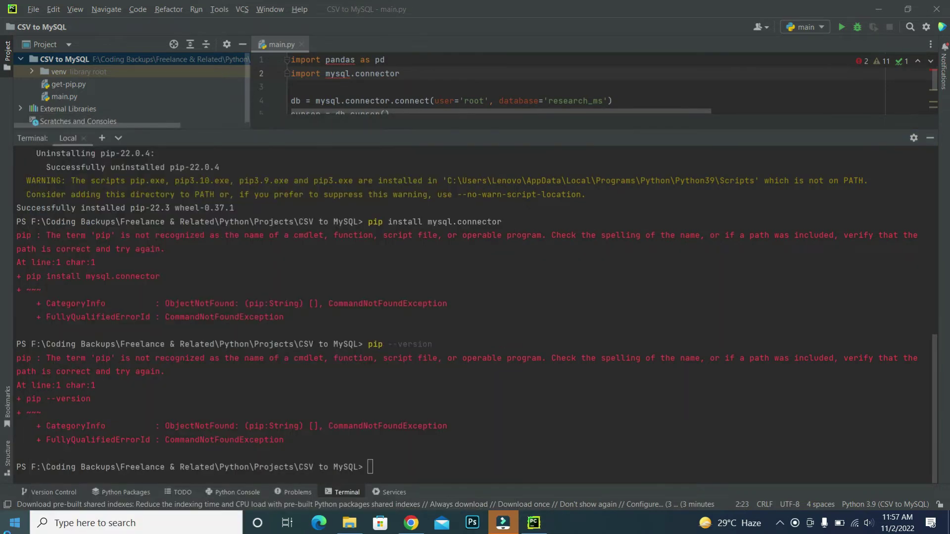
Edit the system Path variable and start a new blank entry below Python39.
{"action": "left_click", "coordinate": [266, 268]}
{"action": "left_click", "coordinate": [365, 339]}
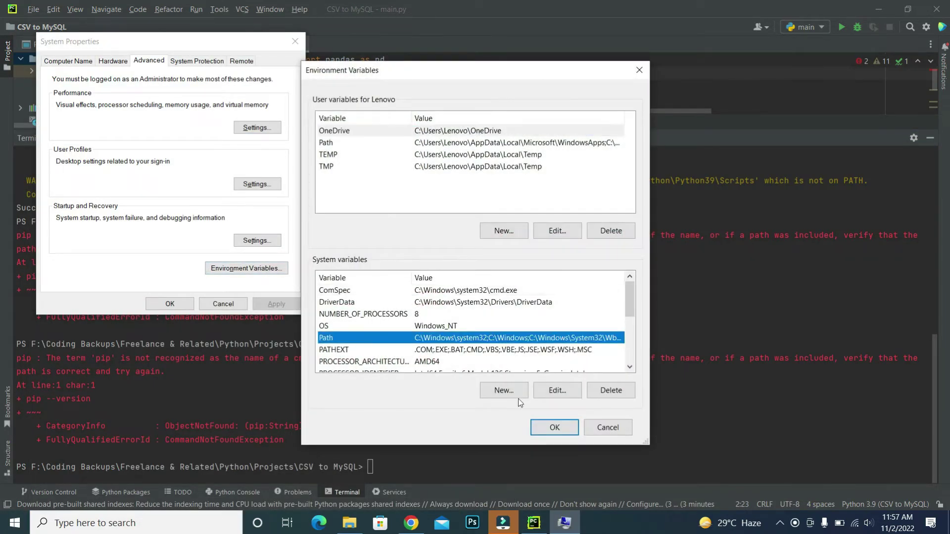
{"action": "left_click", "coordinate": [552, 392]}
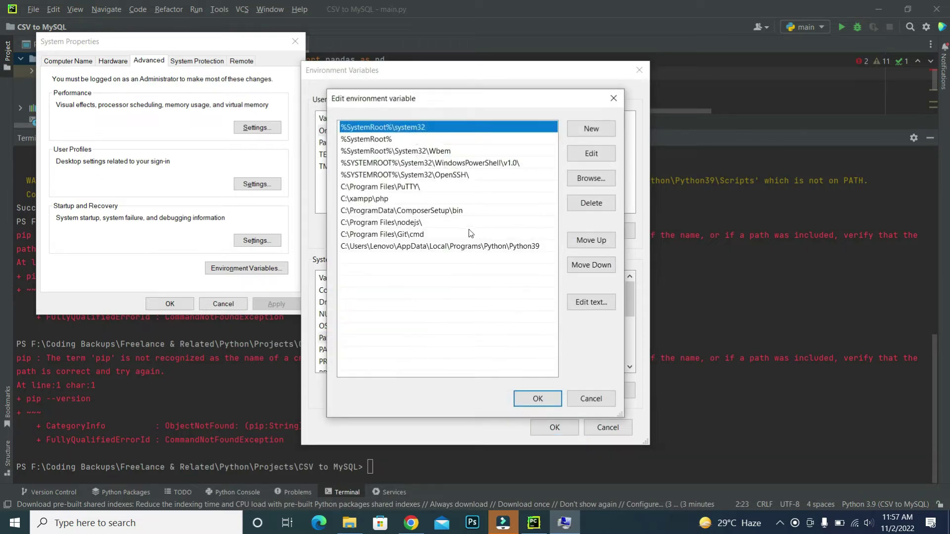
{"action": "left_click", "coordinate": [594, 131]}
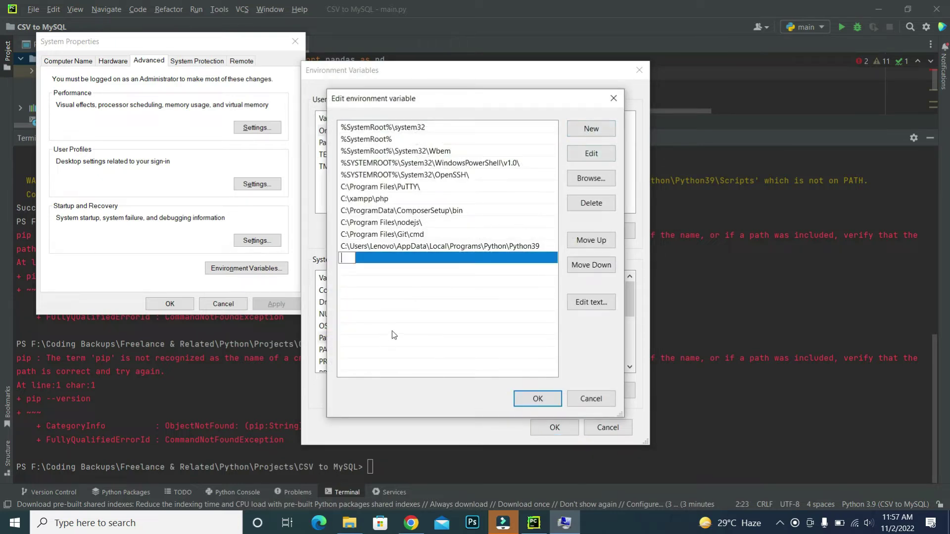
In File Explorer, go from the C drive through Users and the home folder to AppData > Local.
{"action": "left_click", "coordinate": [349, 523]}
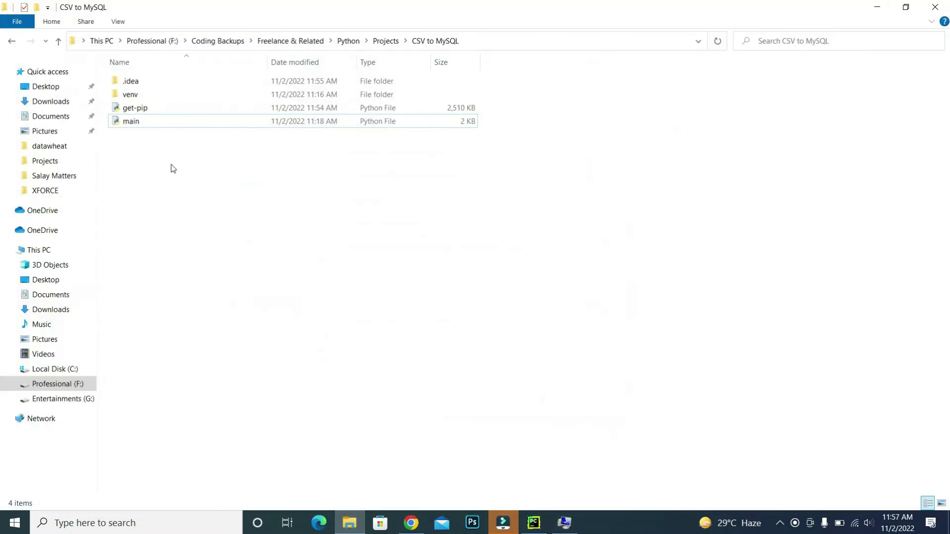
{"action": "left_click", "coordinate": [60, 369]}
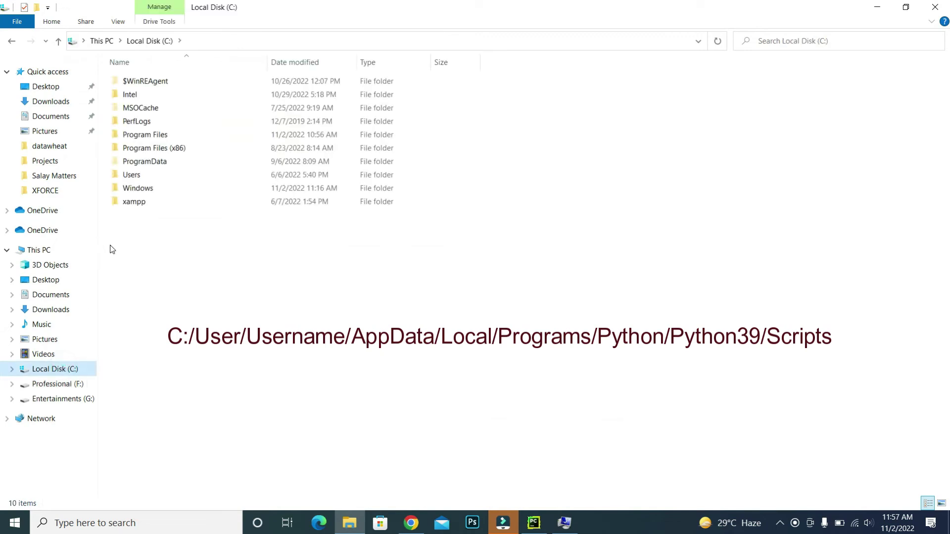
{"action": "double_click", "coordinate": [156, 176]}
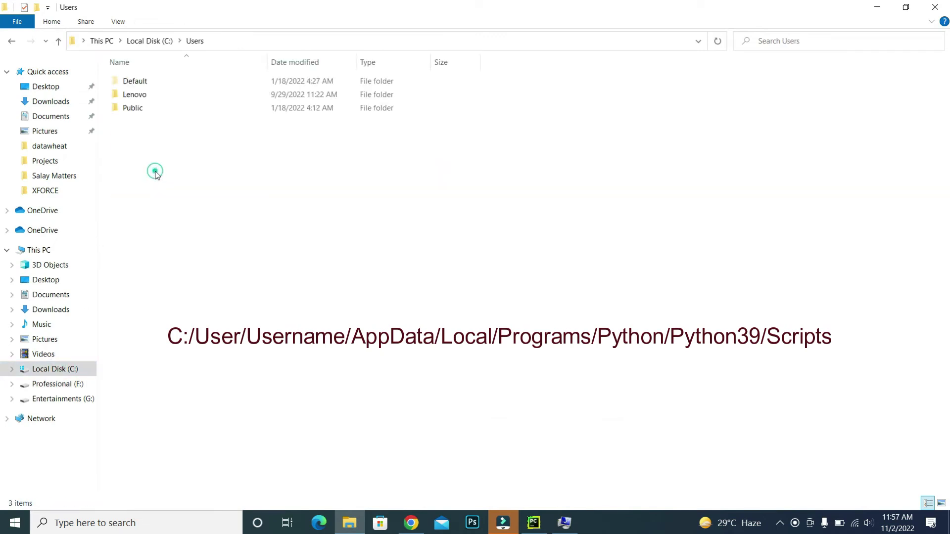
{"action": "double_click", "coordinate": [166, 97]}
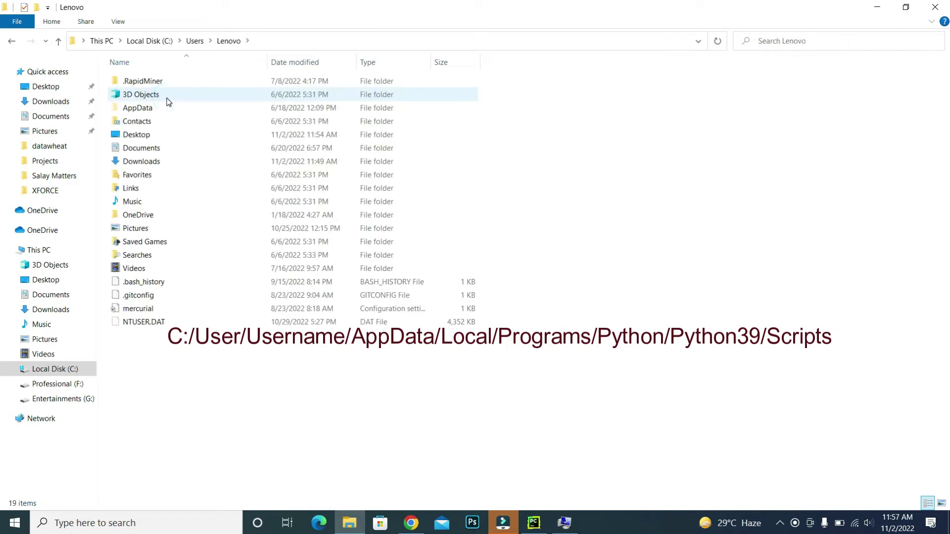
{"action": "double_click", "coordinate": [157, 112]}
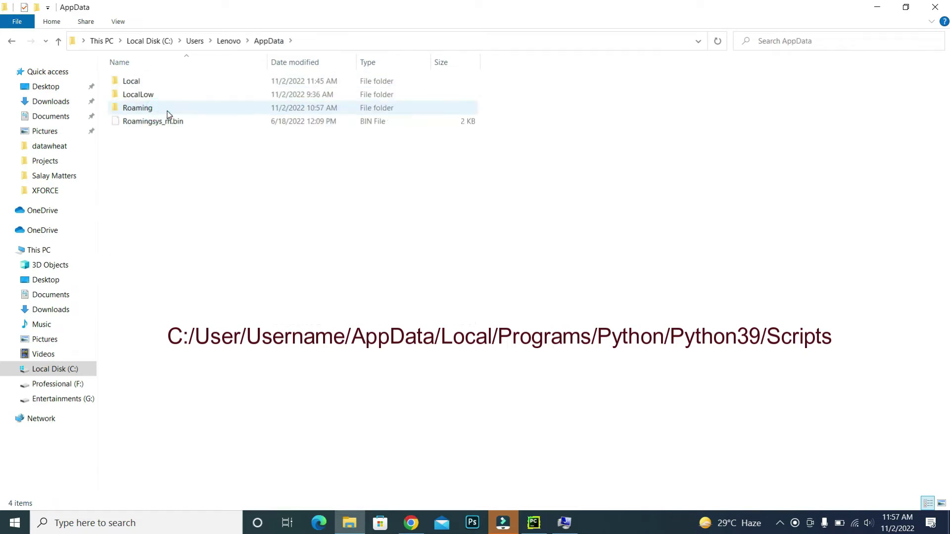
{"action": "double_click", "coordinate": [152, 83]}
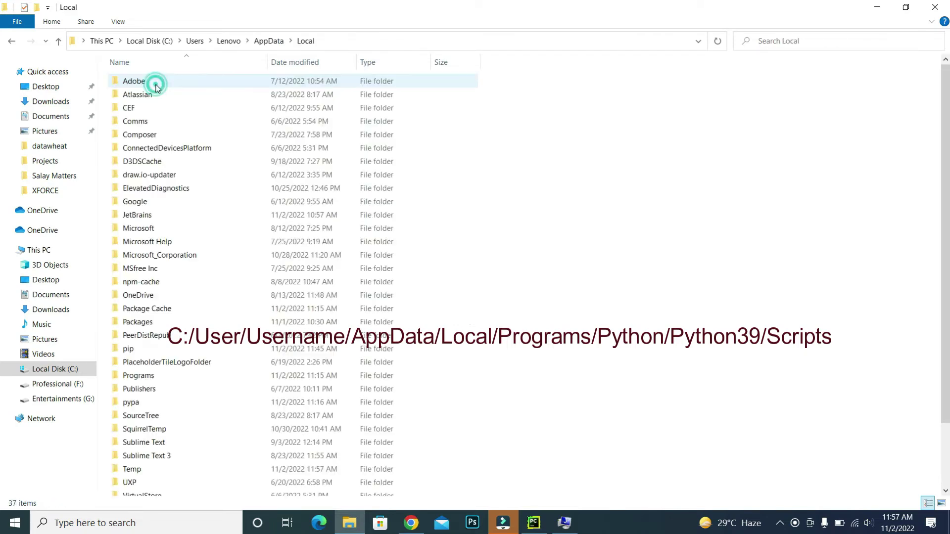
Open Programs > Python > Python39 > Scripts and select the folder's full path.
{"action": "left_click", "coordinate": [146, 125]}
{"action": "key", "text": "p"}
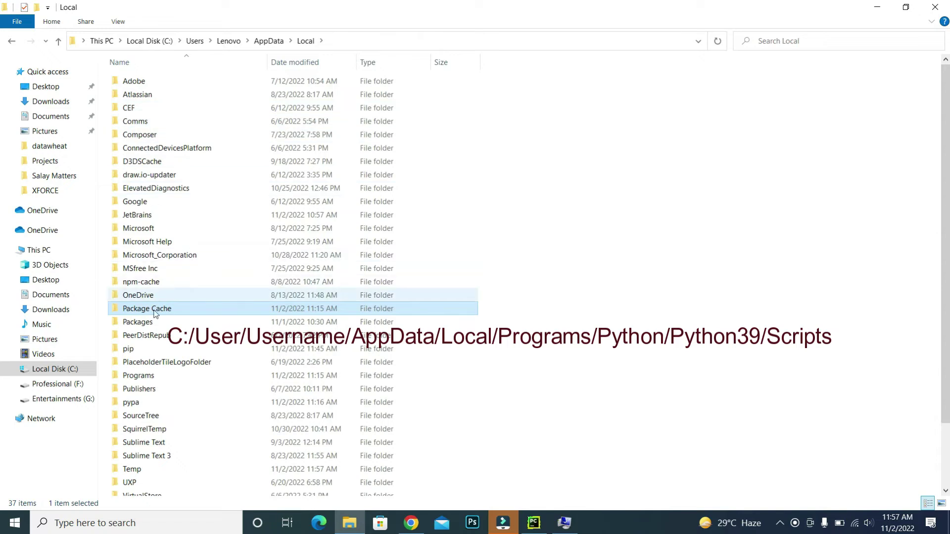
{"action": "double_click", "coordinate": [153, 375]}
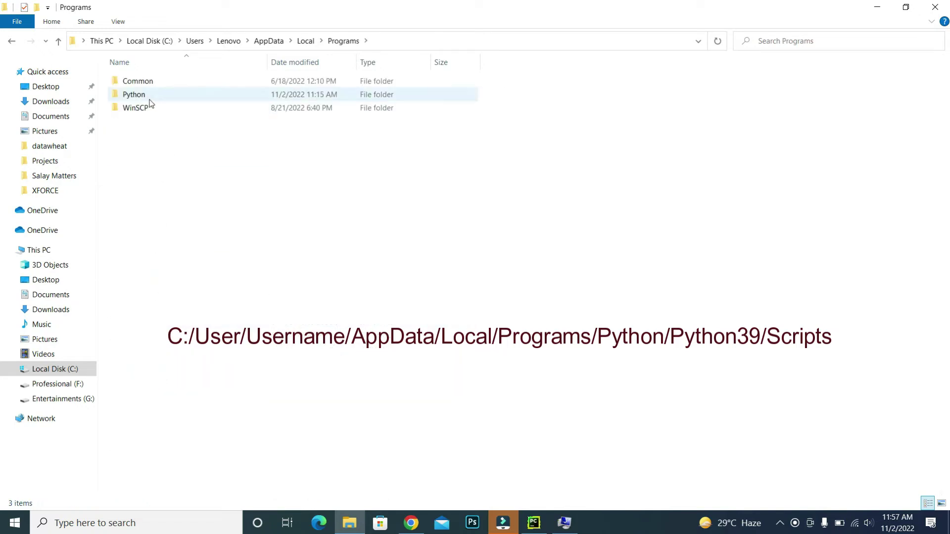
{"action": "double_click", "coordinate": [151, 95]}
{"action": "double_click", "coordinate": [163, 85]}
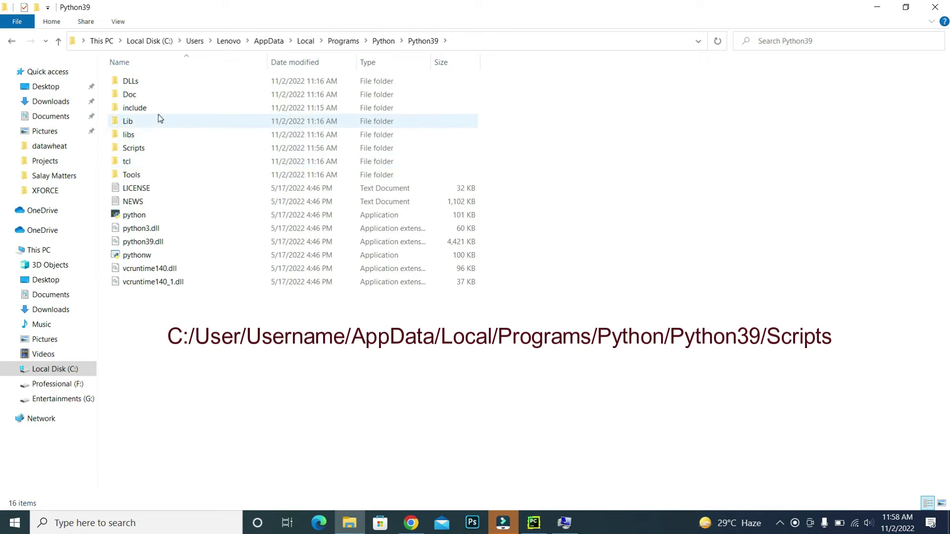
{"action": "left_click", "coordinate": [143, 151]}
{"action": "double_click", "coordinate": [144, 152]}
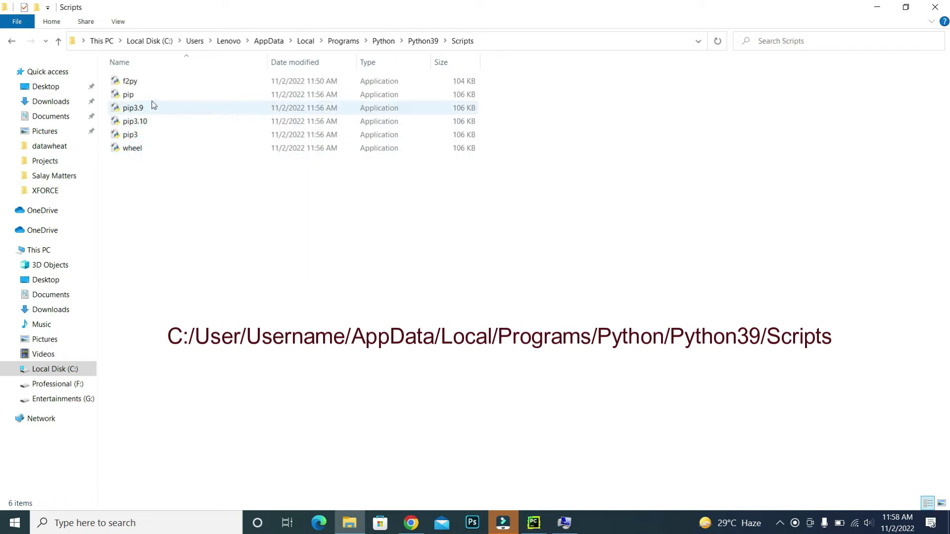
{"action": "left_click", "coordinate": [514, 44]}
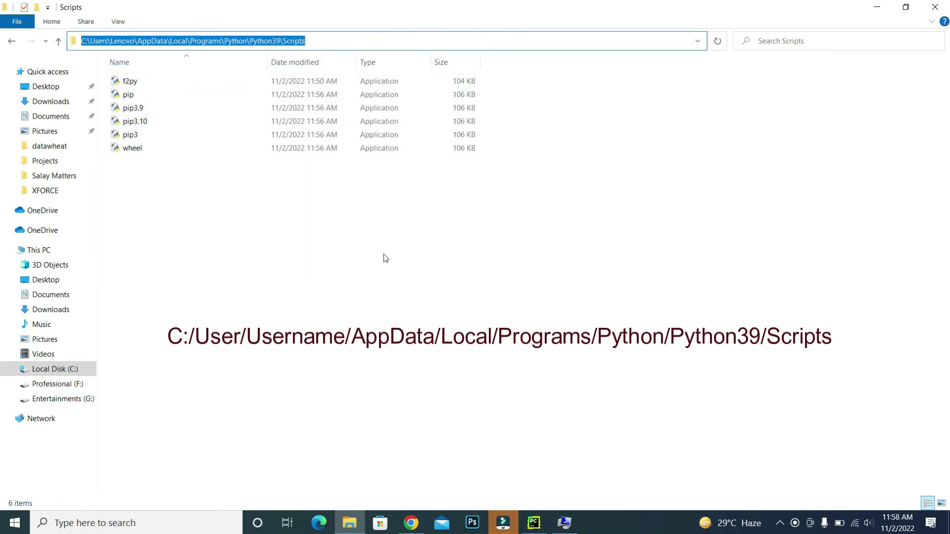
Replace the blank Path entry with a new one holding the pasted Python39 Scripts path.
{"action": "left_click", "coordinate": [562, 524]}
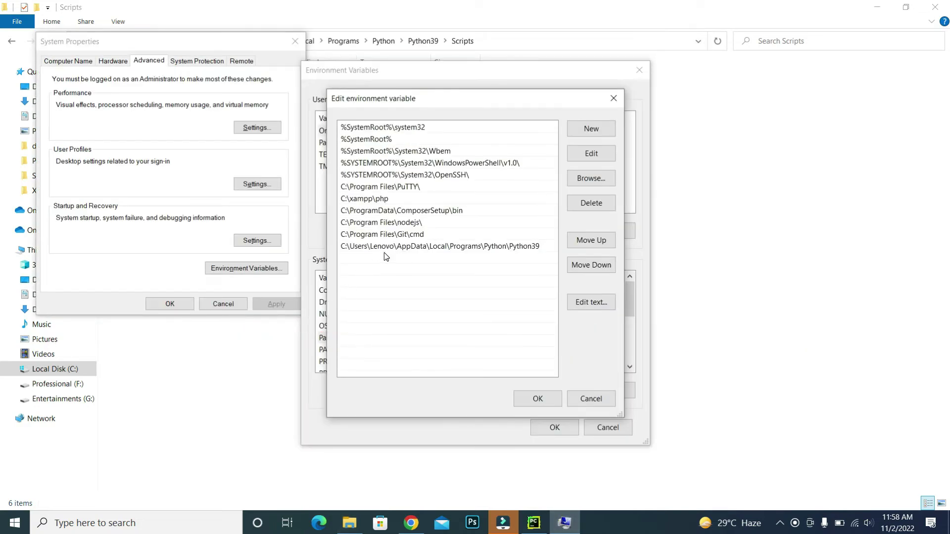
{"action": "left_click", "coordinate": [595, 132]}
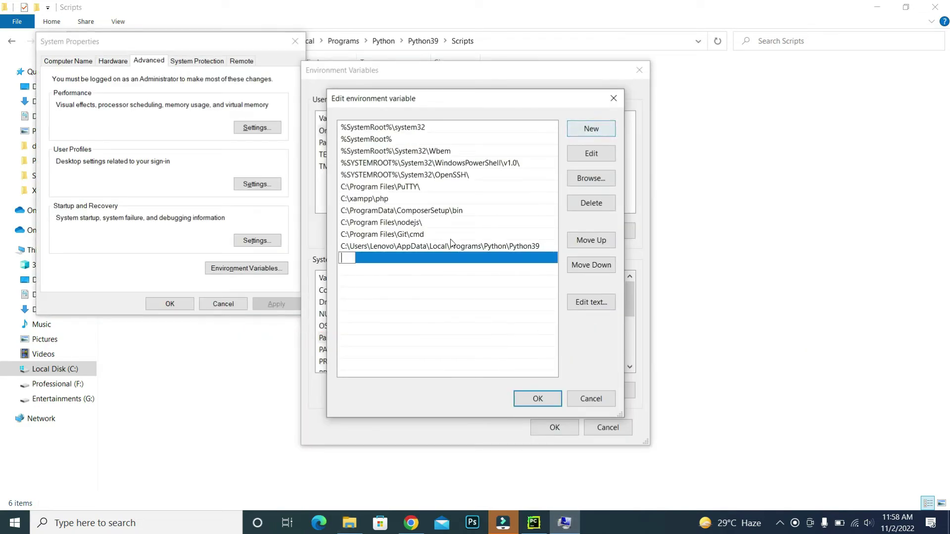
{"action": "left_click", "coordinate": [425, 262]}
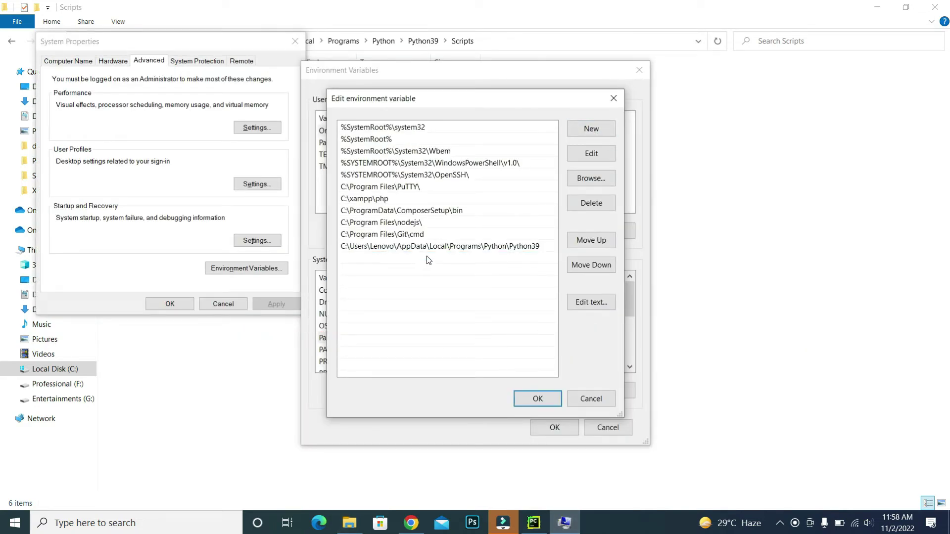
{"action": "left_click", "coordinate": [591, 128]}
{"action": "key", "text": "ctrl+v"}
Confirm the Path, Environment Variables and System Properties dialogs with OK.
{"action": "left_click", "coordinate": [537, 399]}
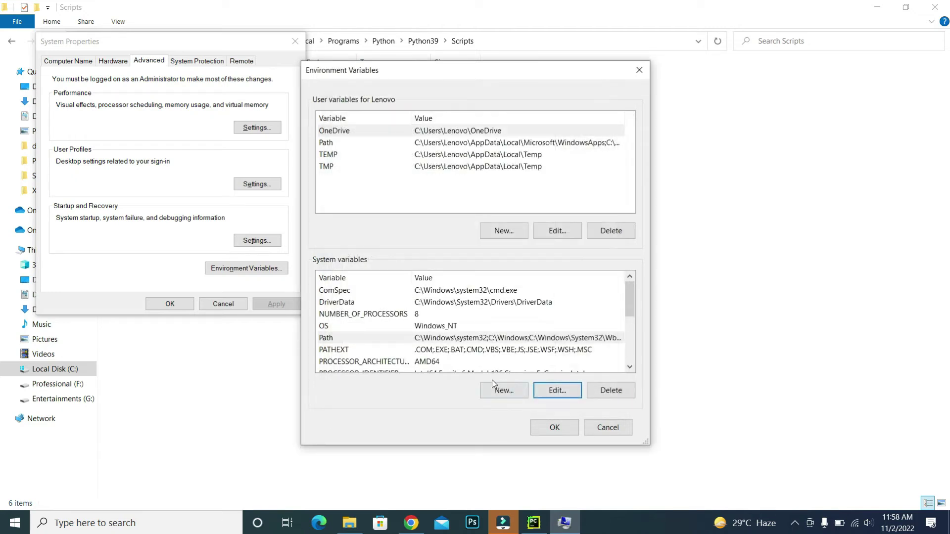
{"action": "left_click", "coordinate": [554, 426]}
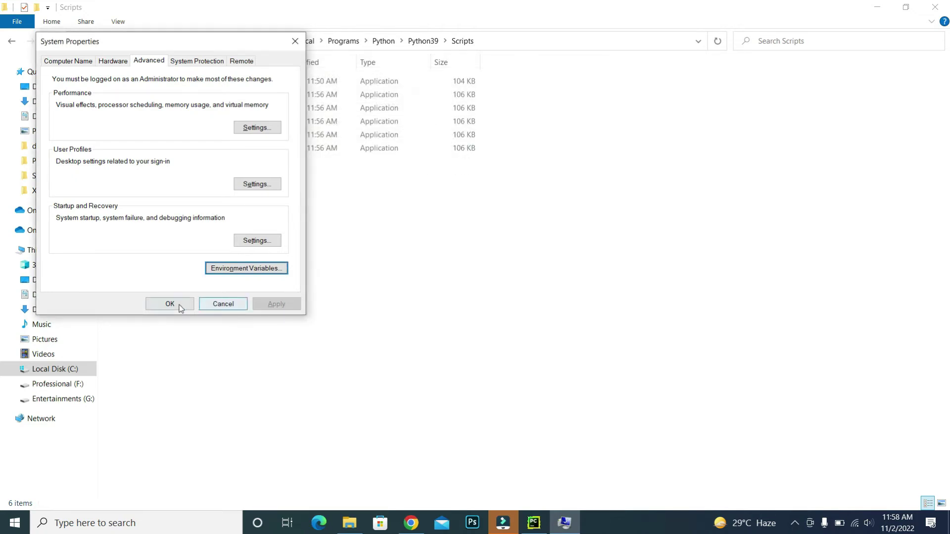
{"action": "left_click", "coordinate": [177, 305]}
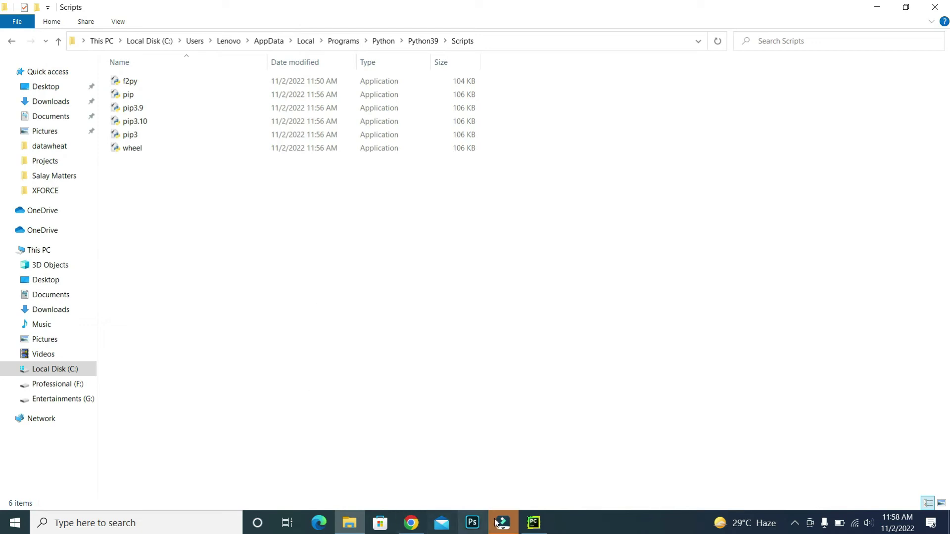
In PyCharm, clear the terminal, see pip --version still fail, and close the terminal session.
{"action": "left_click", "coordinate": [534, 523]}
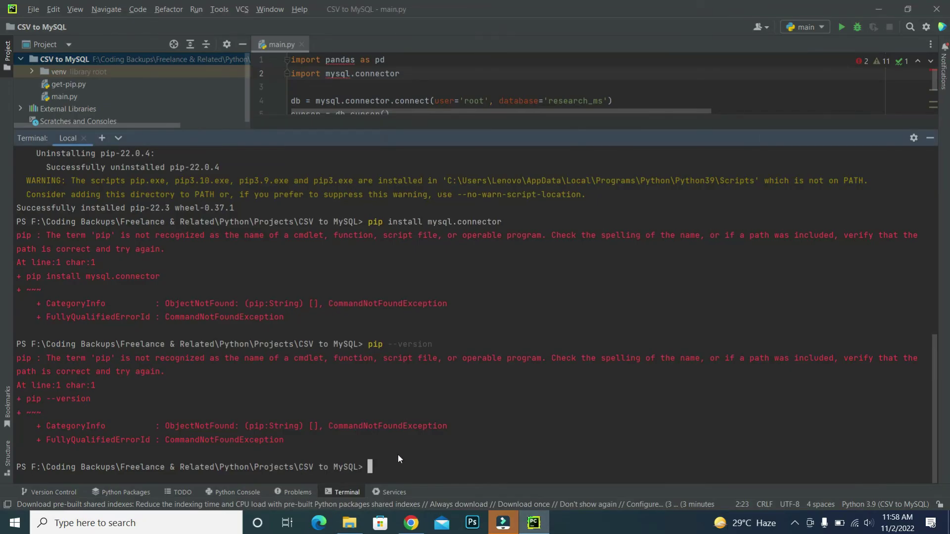
{"action": "type", "text": "cls"}
{"action": "key", "text": "Return"}
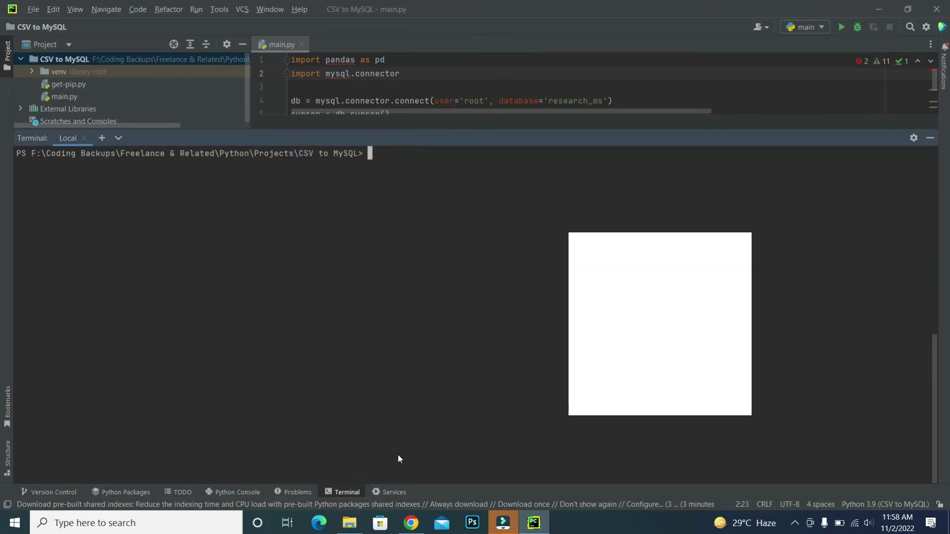
{"action": "type", "text": "pip --version"}
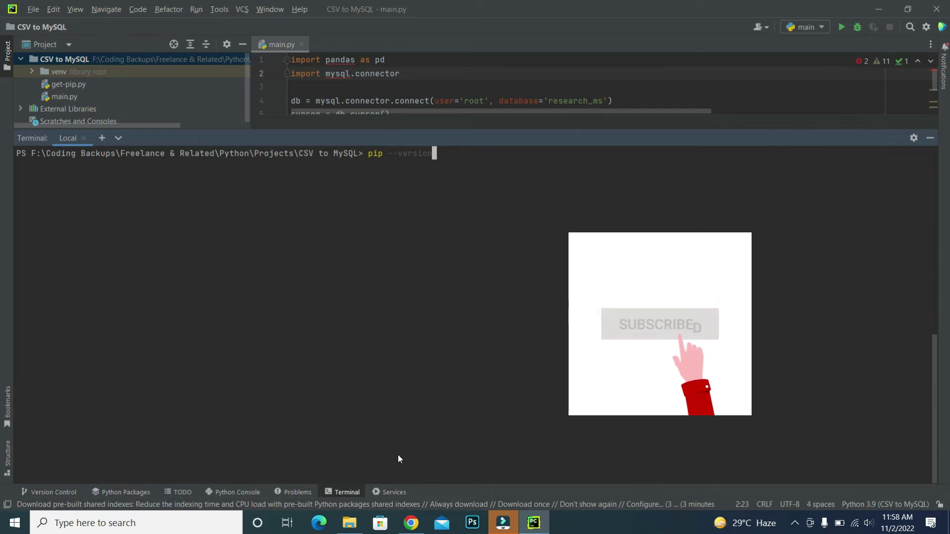
{"action": "key", "text": "Return"}
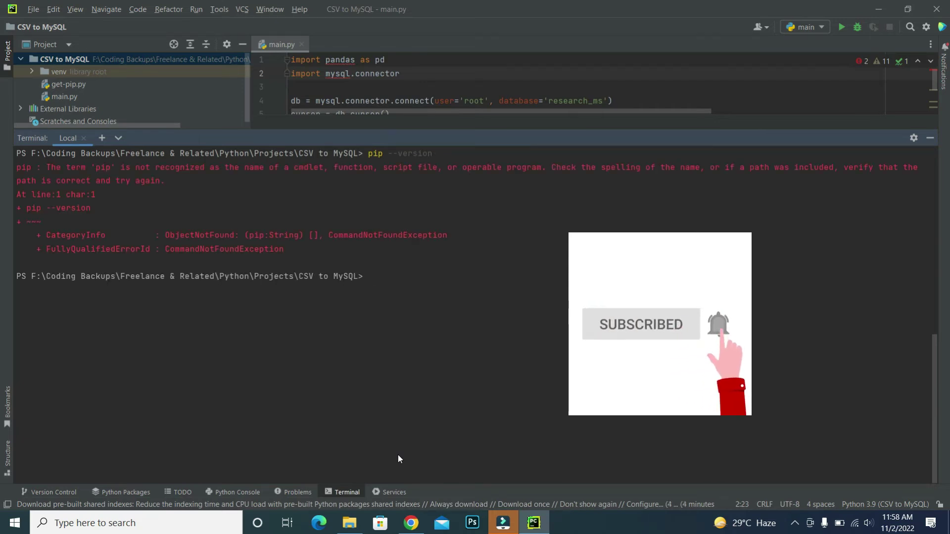
{"action": "left_click", "coordinate": [935, 10]}
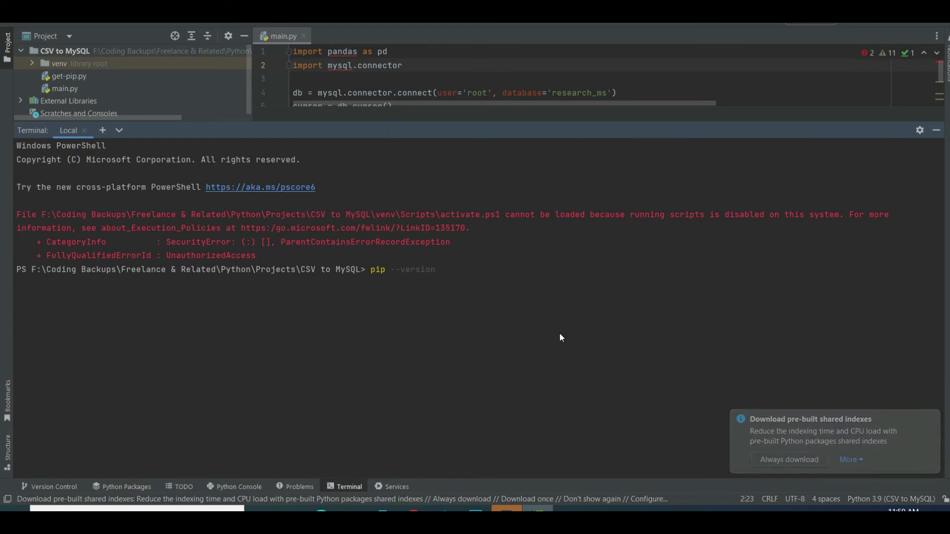
Verify the new terminal reports pip 22.3, then run pip install mysql.connector.
{"action": "key", "text": "Return"}
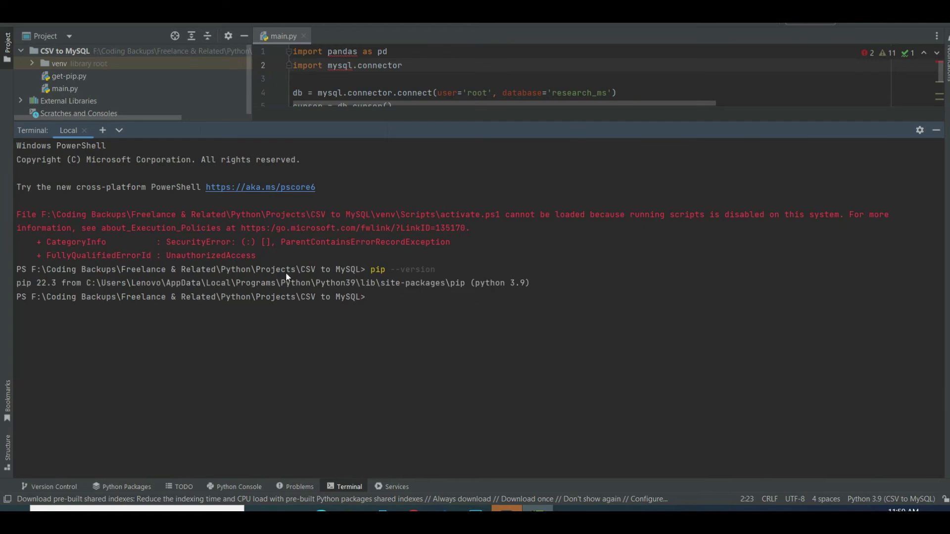
{"action": "key", "text": "Up"}
{"action": "key", "text": "Up"}
{"action": "key", "text": "Up"}
{"action": "key", "text": "Return"}
{"action": "left_click_drag", "start_coordinate": [398, 281], "coordinate": [553, 281]}
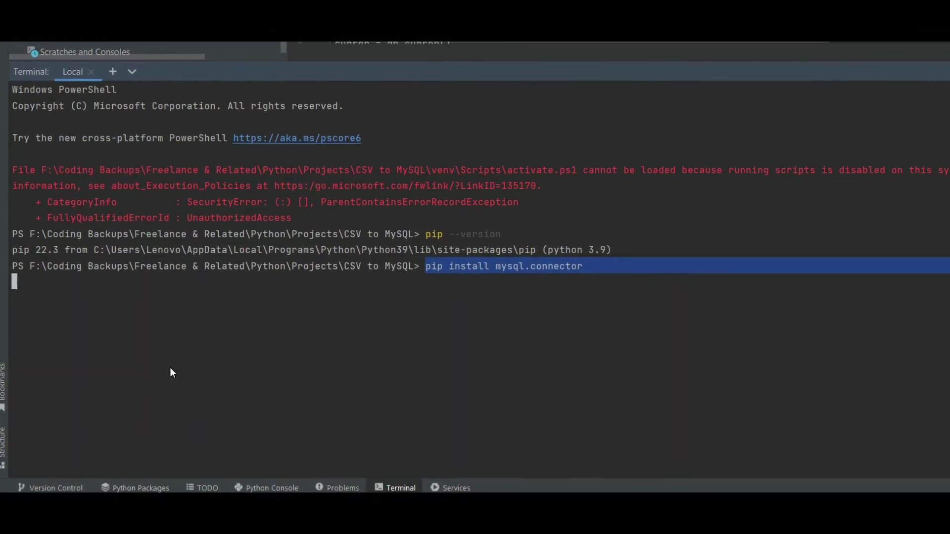
{"action": "key", "text": "Return"}
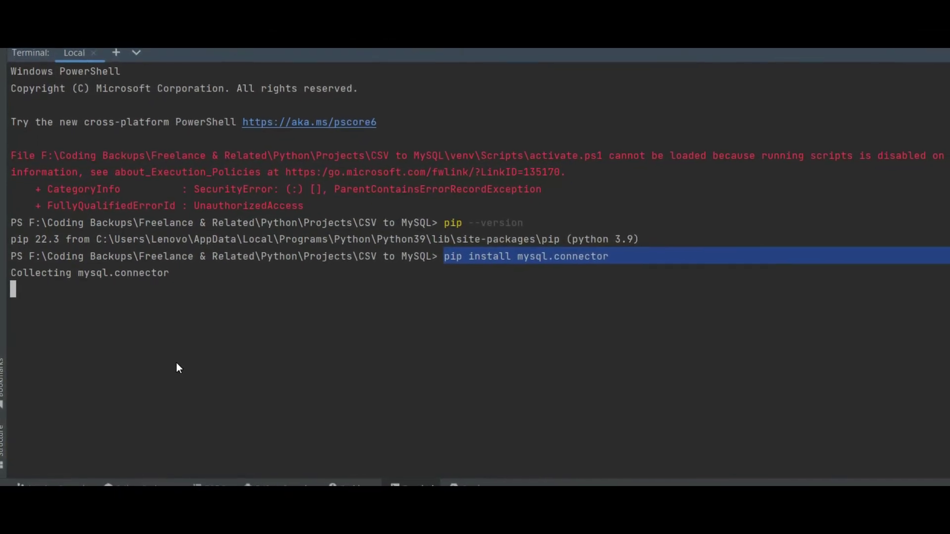